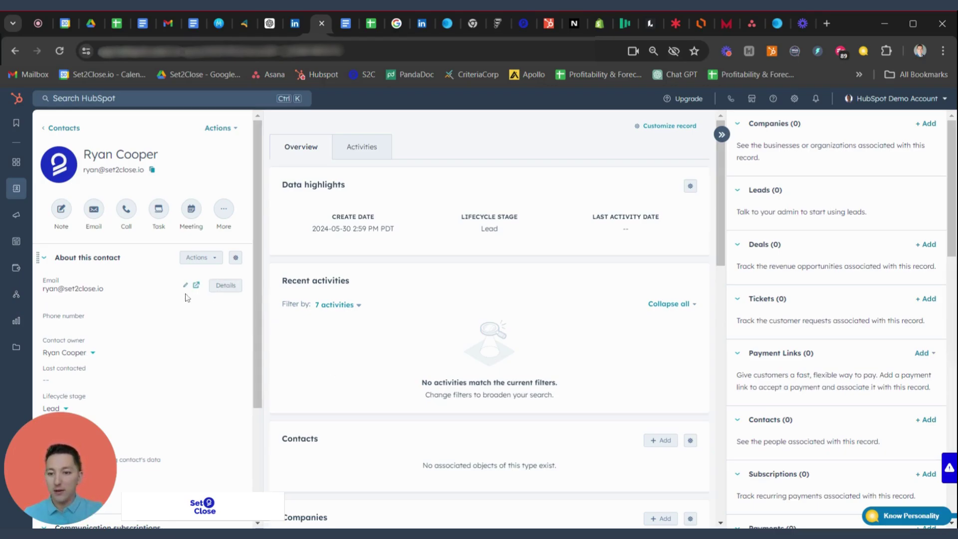
Step: Scroll the About this contact panel to bring the Phone number field into view
scroll(162, 297, "down", 1)
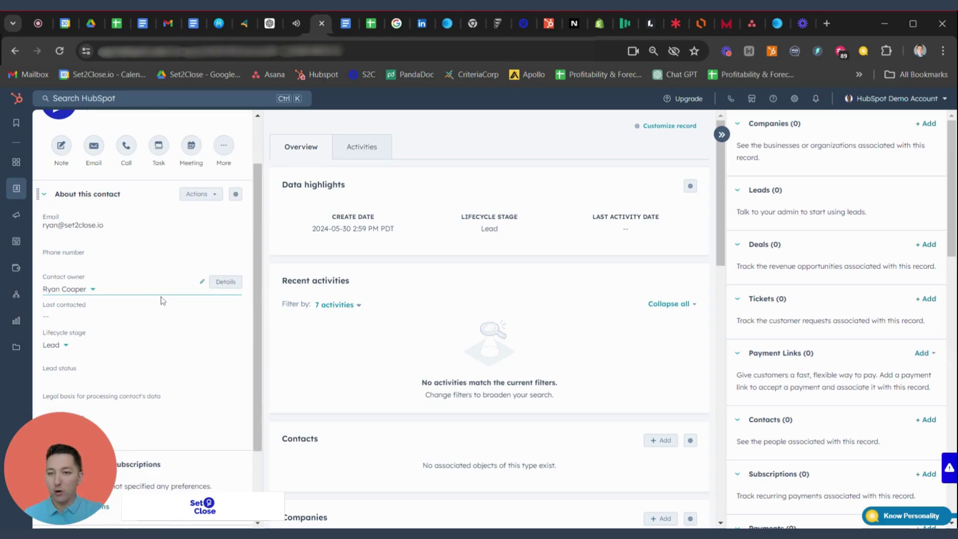
scroll(161, 299, "up", 1)
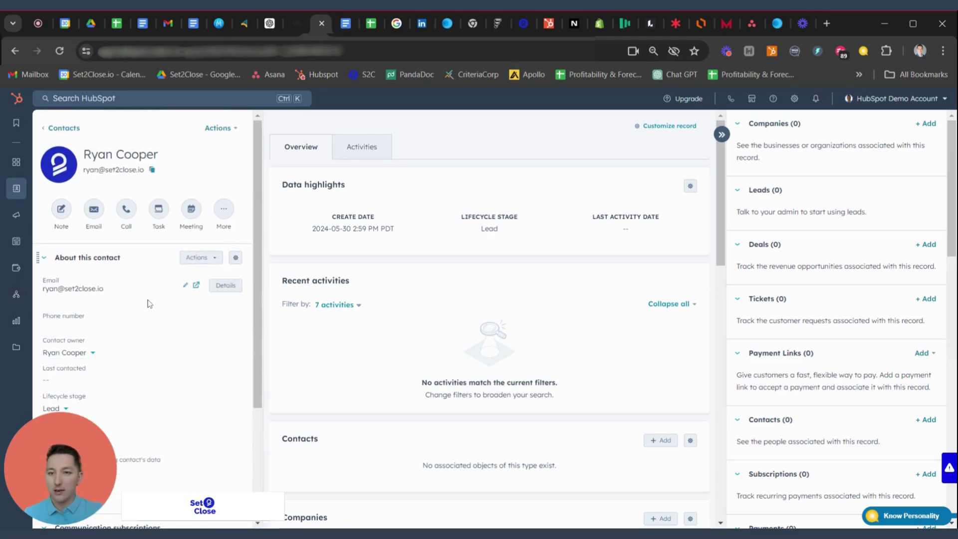
scroll(141, 308, "down", 1)
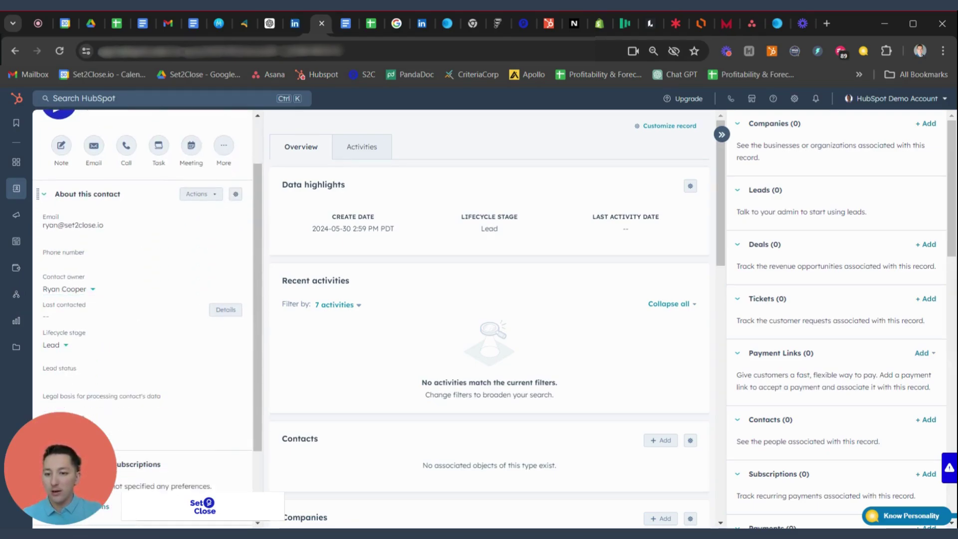
scroll(83, 223, "down", 1)
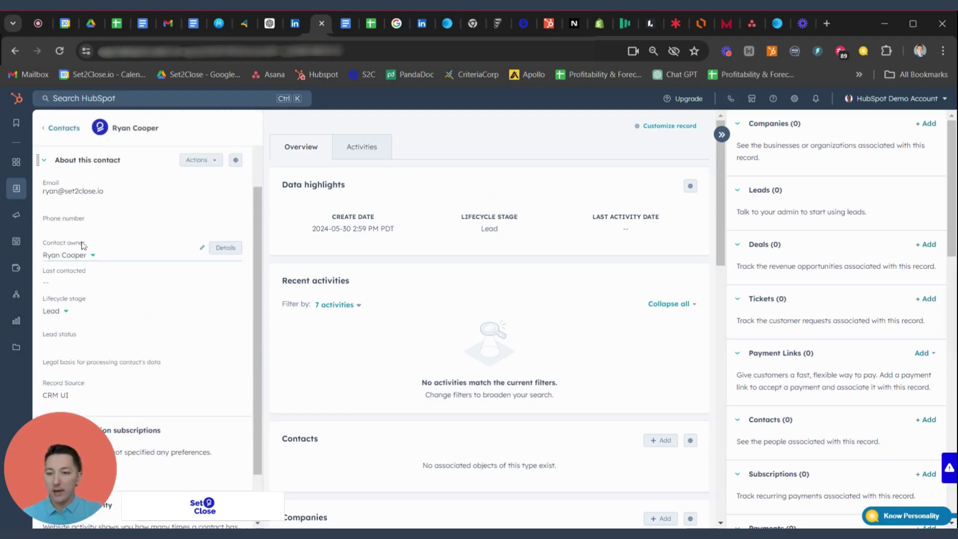
Step: Enter the contact's phone number with country Canada, apply it, and save the record
left_click(202, 215)
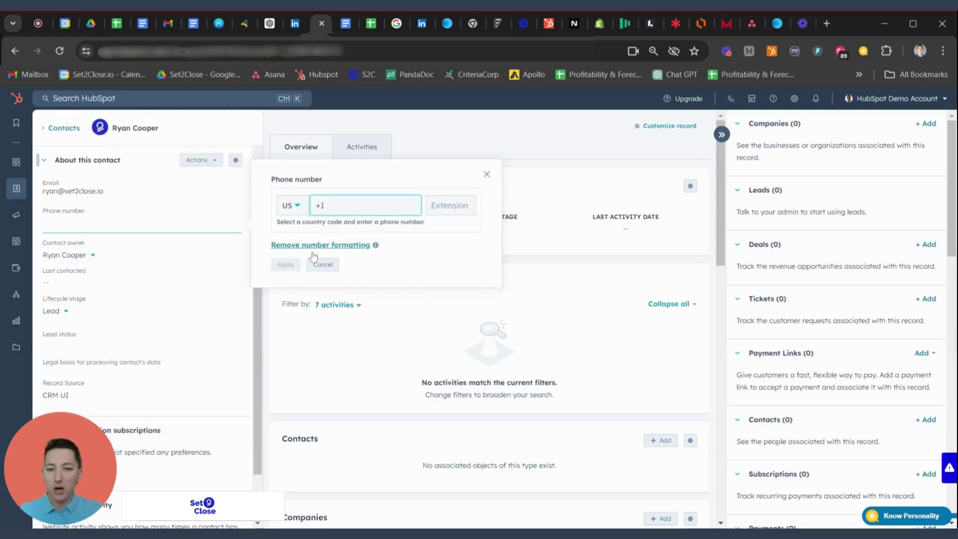
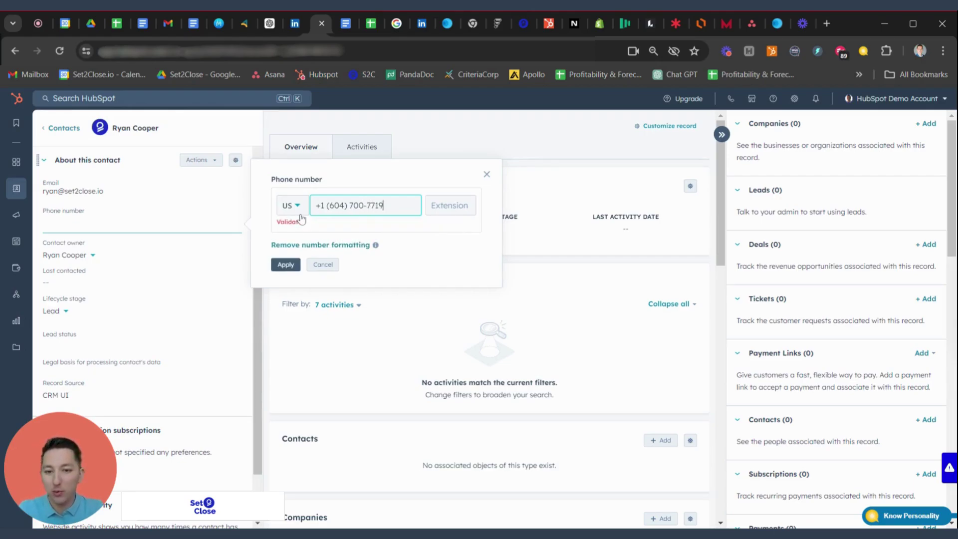
left_click(296, 215)
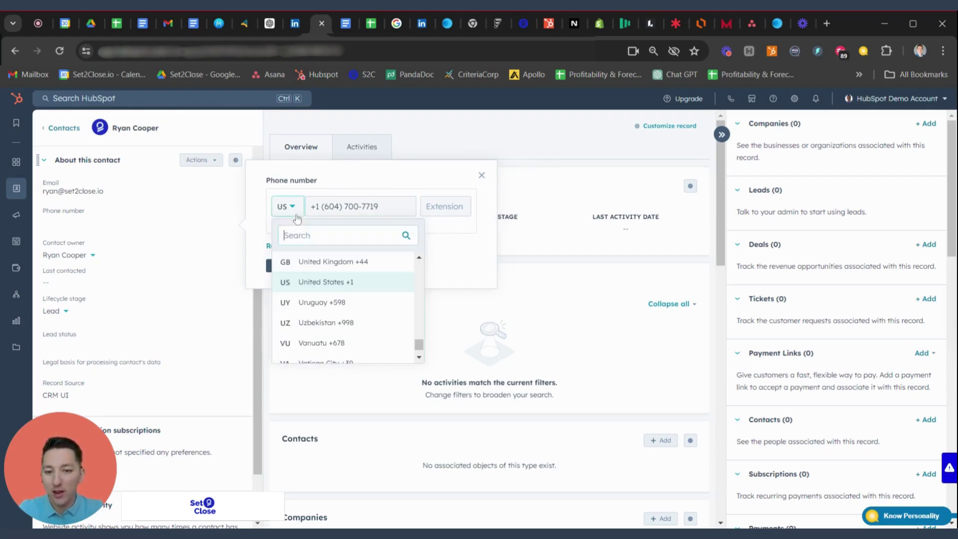
type("can")
left_click(353, 283)
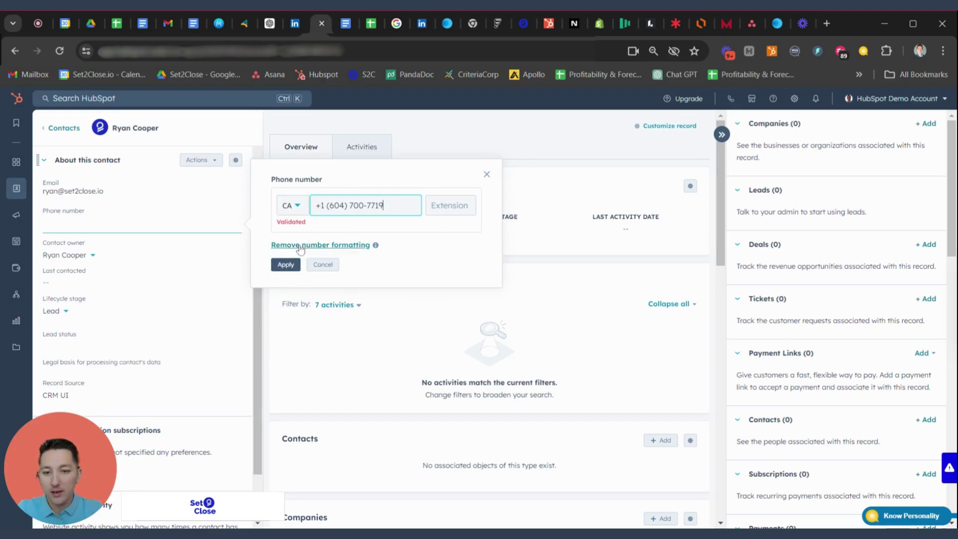
left_click(286, 264)
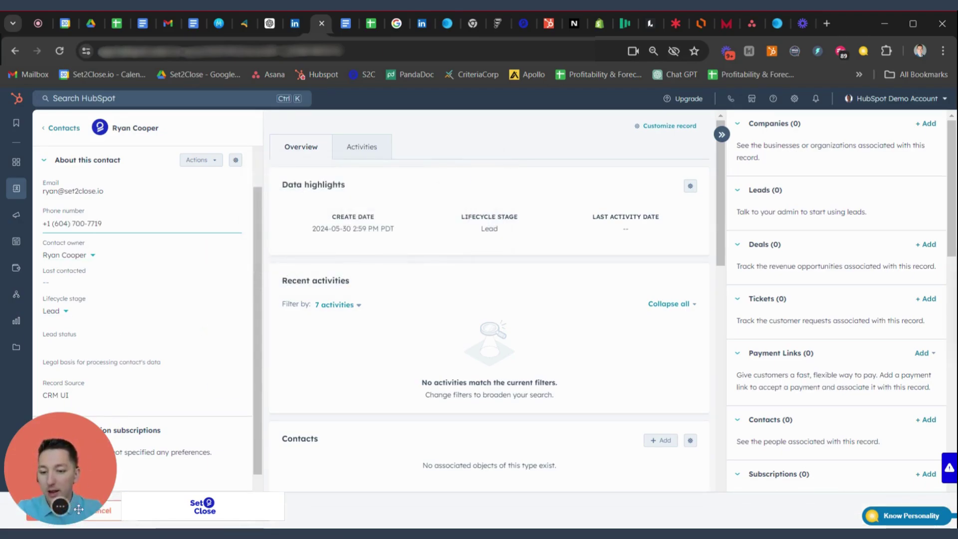
left_click_drag(75, 509, 89, 446)
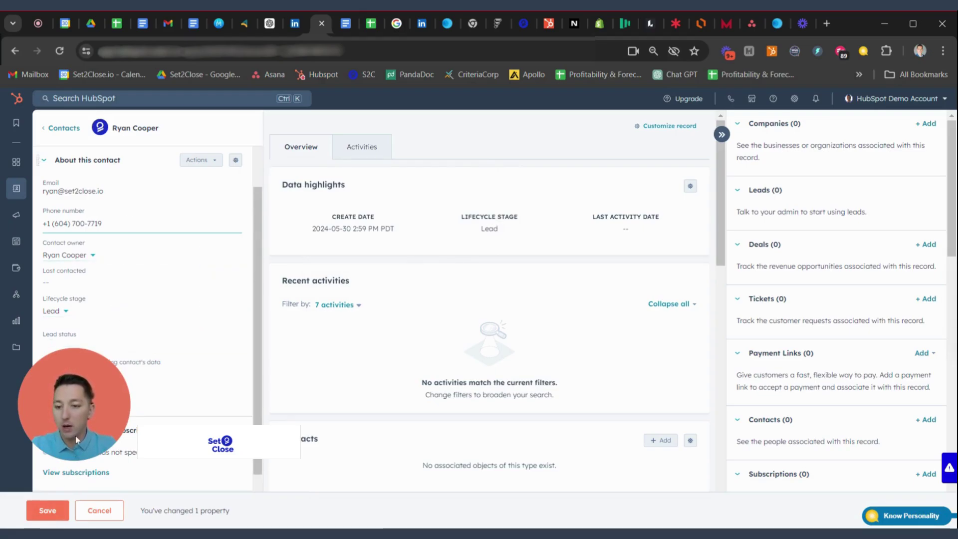
left_click(53, 519)
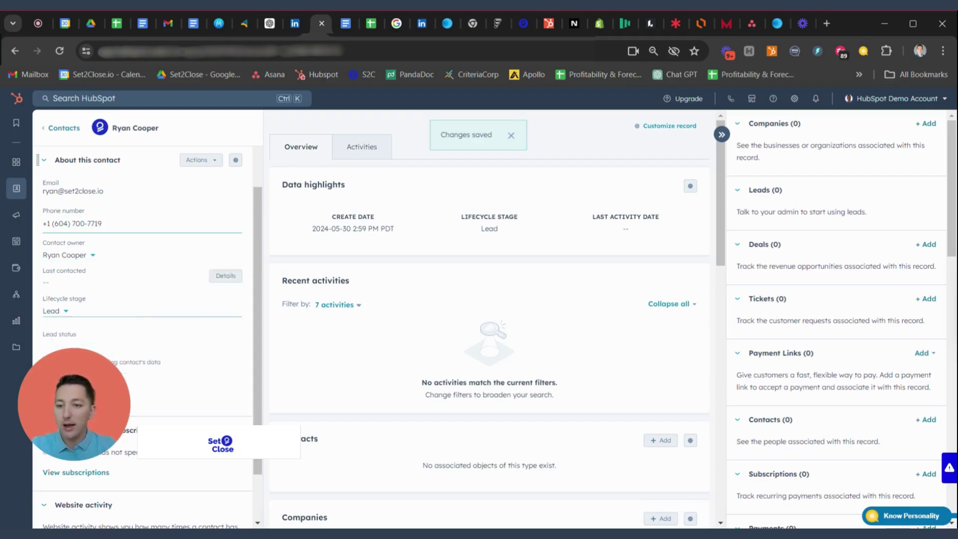
Step: Change the lifecycle stage from Lead to Opportunity, save it, and show the Activities timeline
scroll(125, 296, "down", 1)
scroll(125, 296, "down", 3)
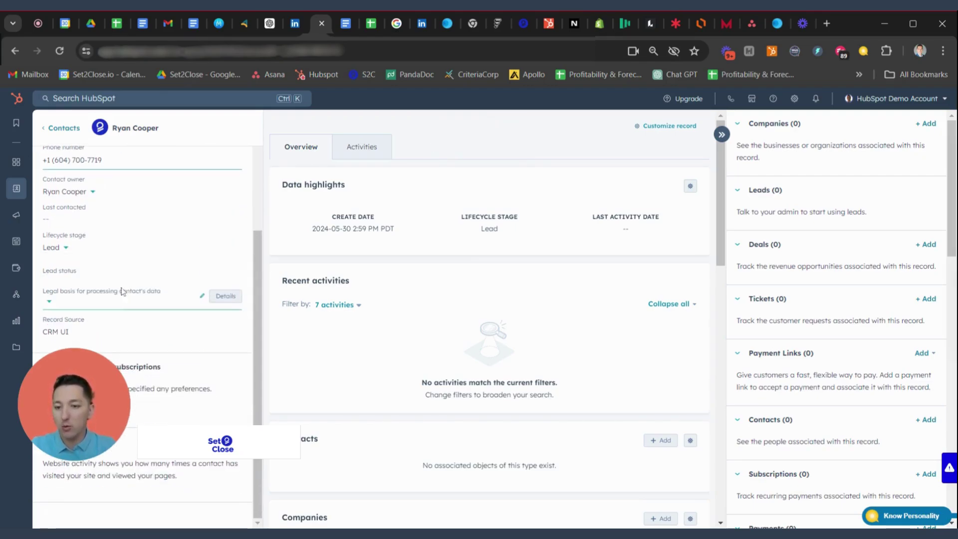
left_click(88, 249)
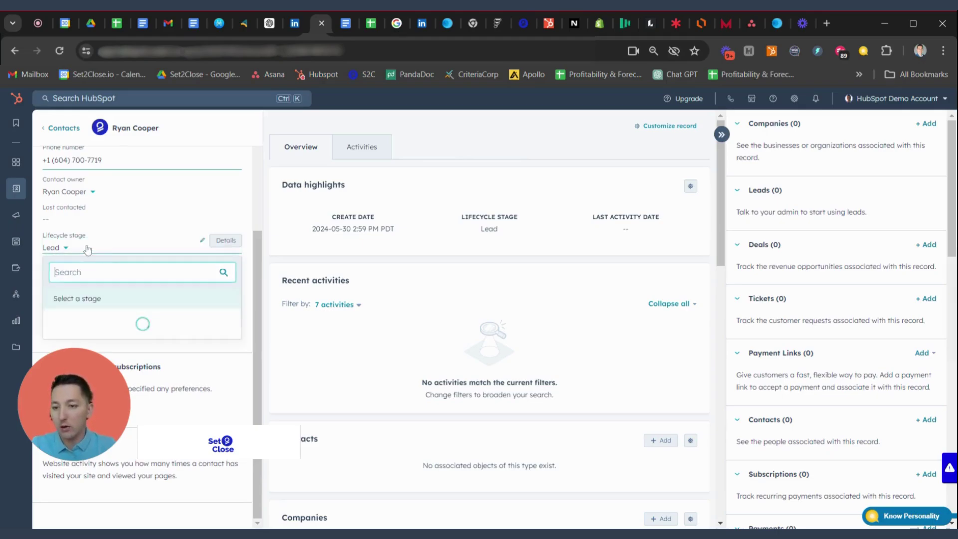
scroll(116, 321, "down", 2)
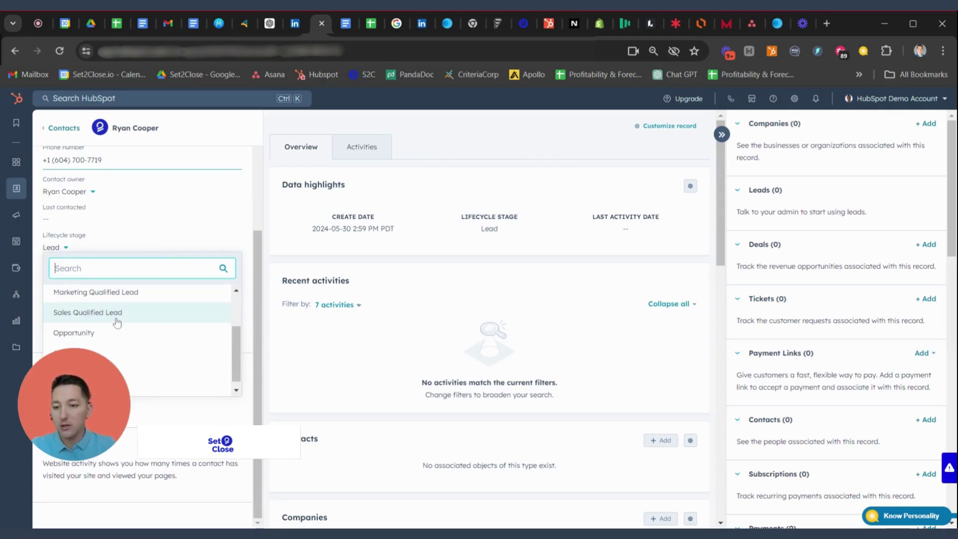
left_click(117, 334)
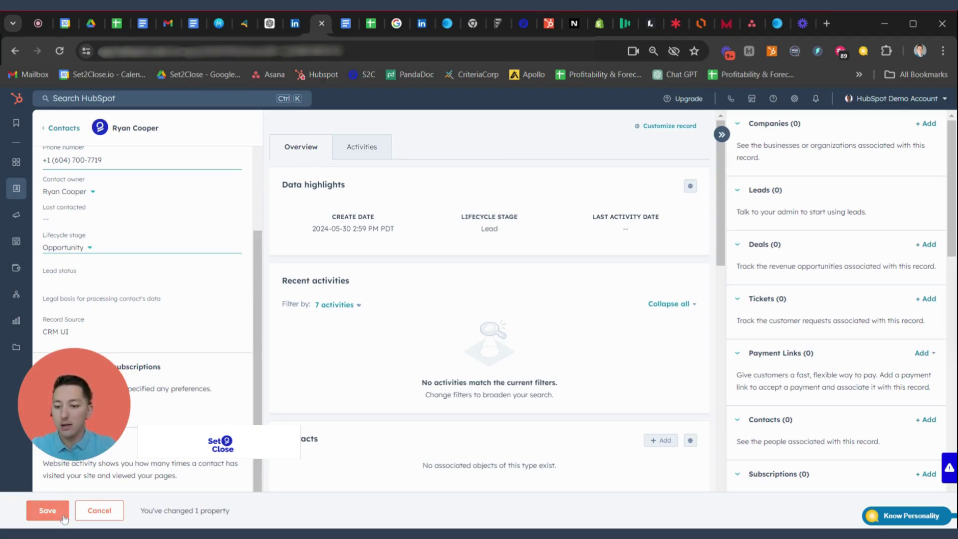
left_click(60, 516)
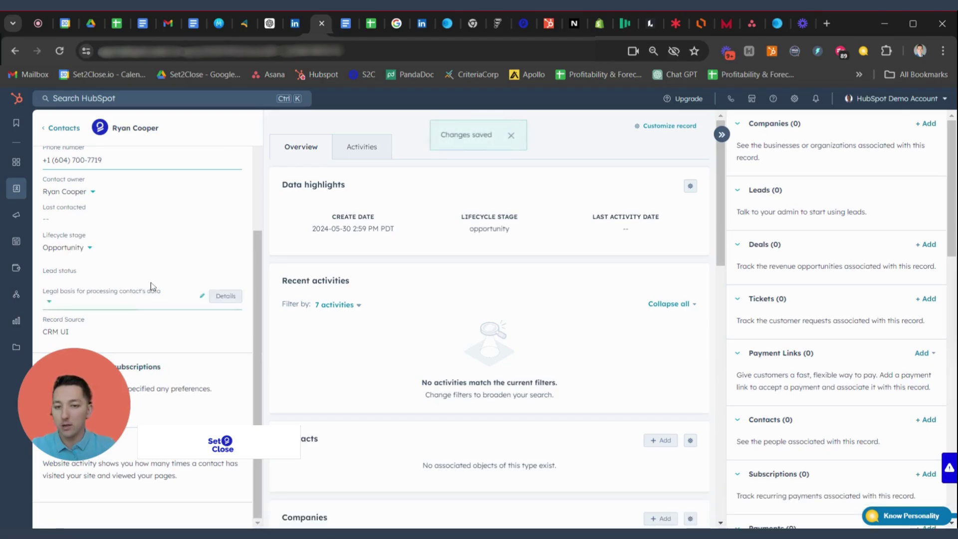
left_click(370, 148)
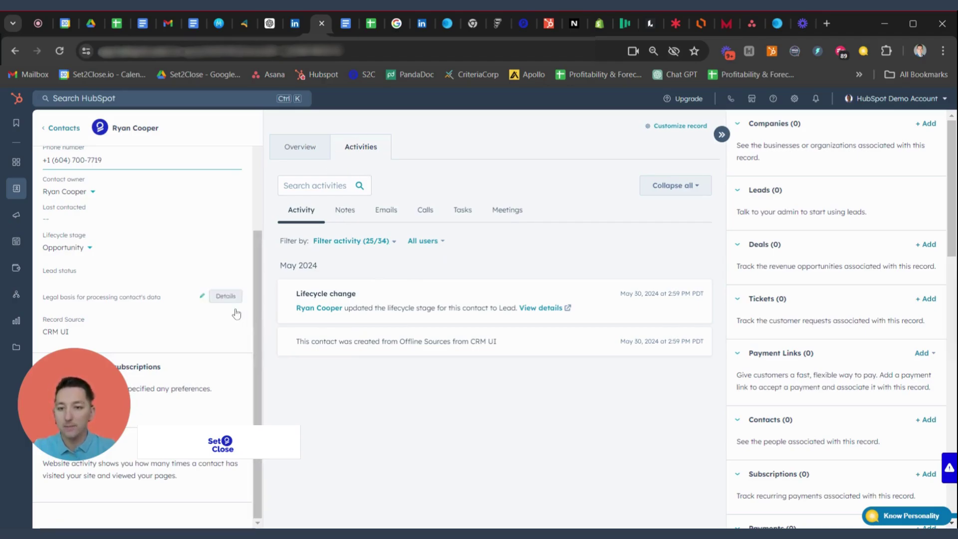
Step: Open the Actions menu in the About this contact section
scroll(233, 294, "up", 5)
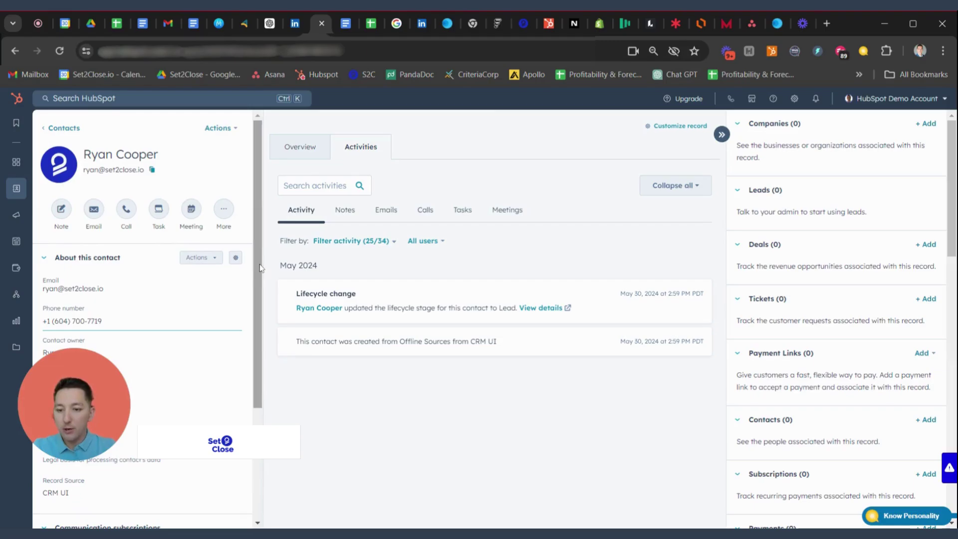
scroll(239, 239, "down", 1)
left_click(218, 196)
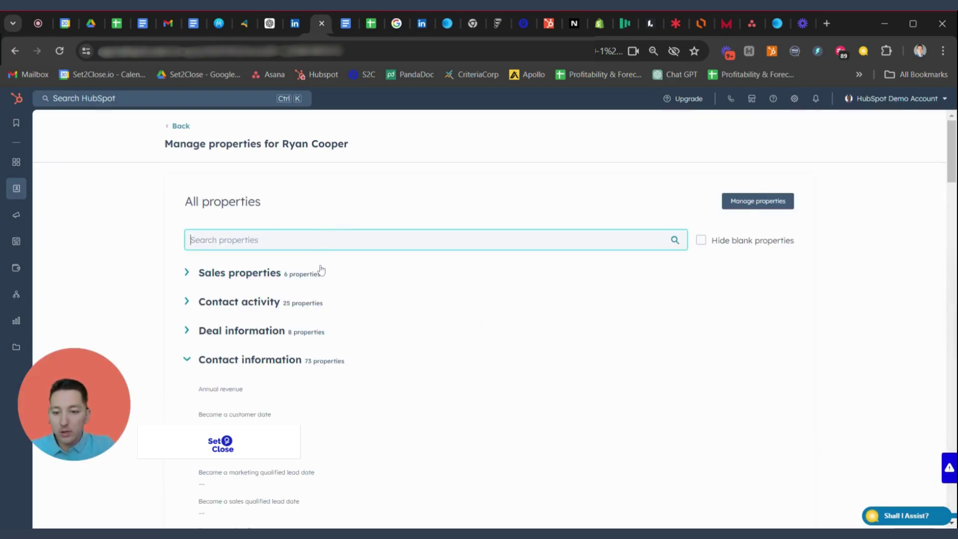
Step: Scroll through the 73 Contact information properties, including the 2024-05-30 lead and opportunity dates
scroll(320, 270, "down", 4)
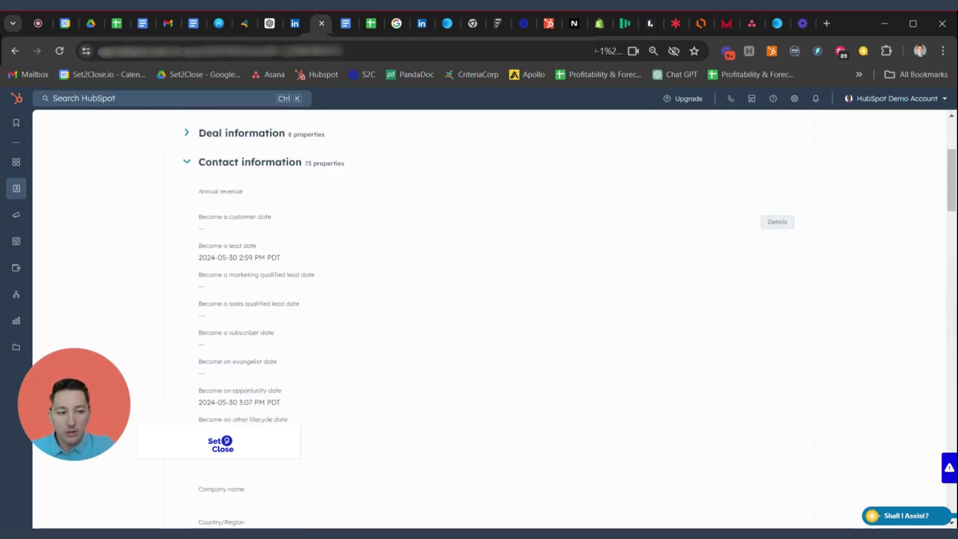
scroll(339, 348, "down", 5)
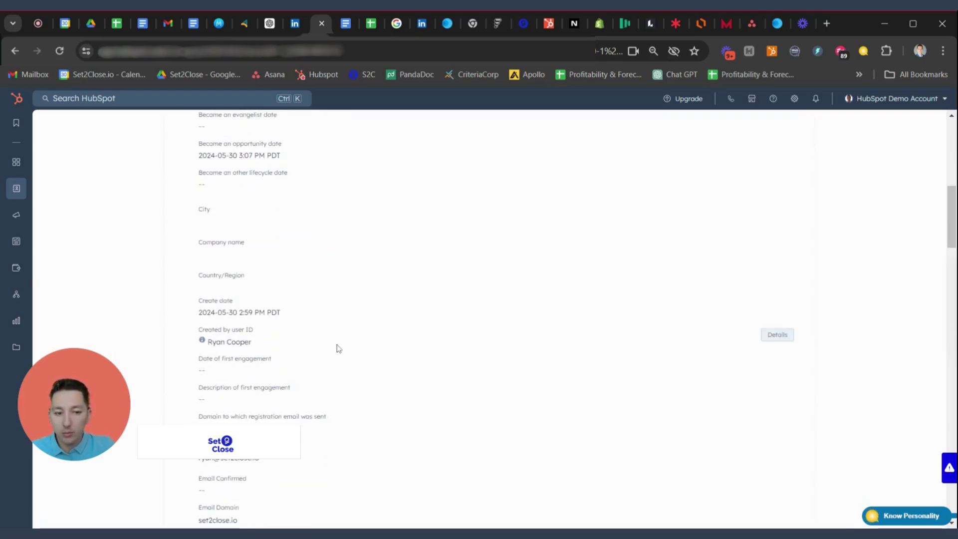
scroll(338, 348, "down", 7)
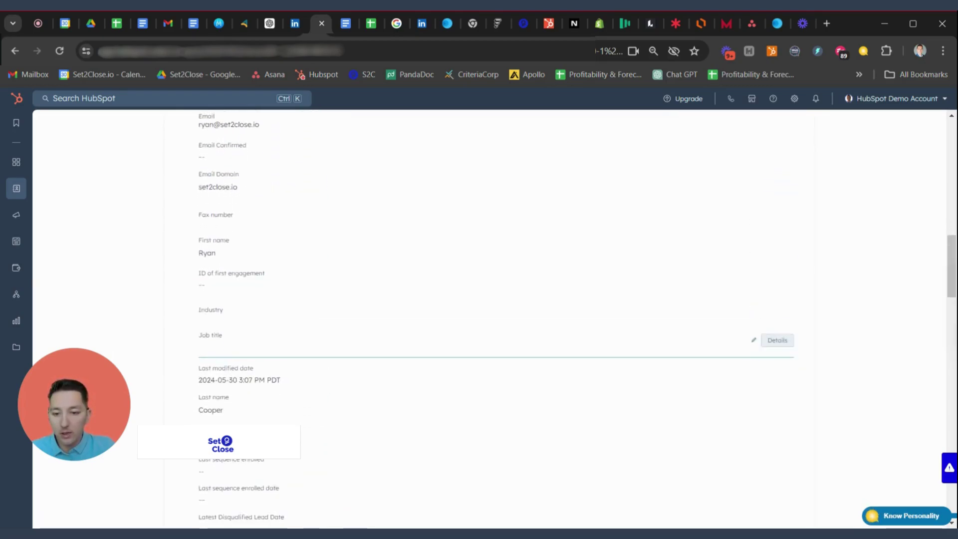
scroll(338, 360, "down", 4)
scroll(338, 360, "up", 11)
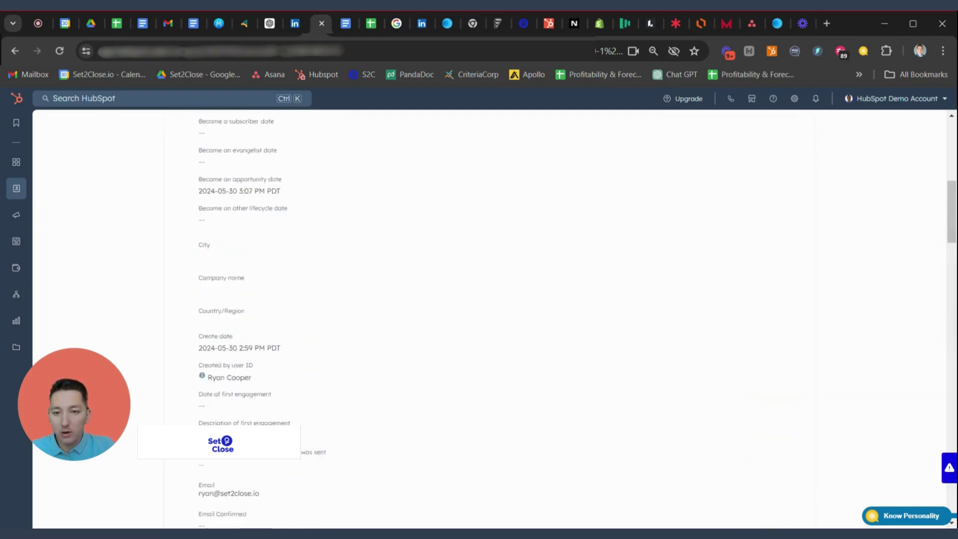
scroll(338, 357, "up", 7)
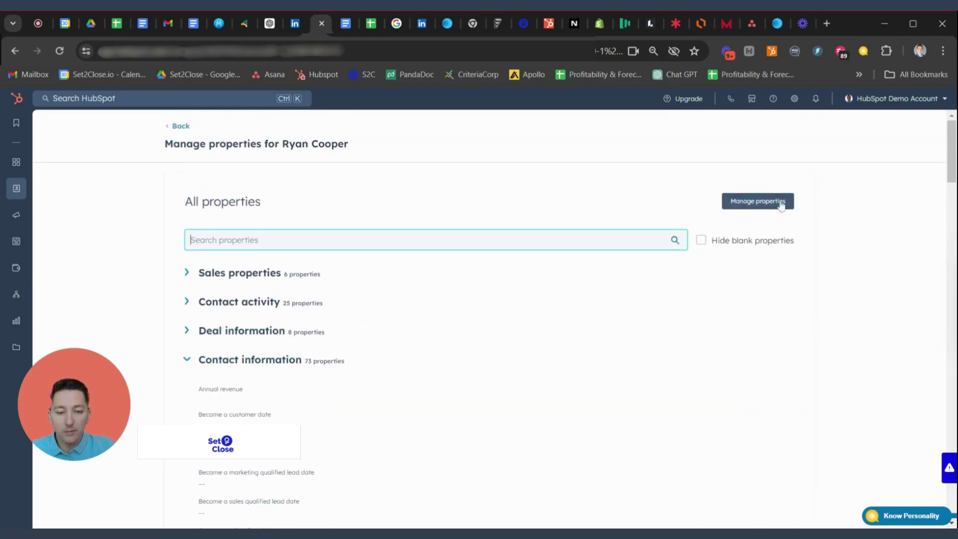
Step: In Manage properties, browse the Select an object list and keep Contact properties selected
left_click(738, 205)
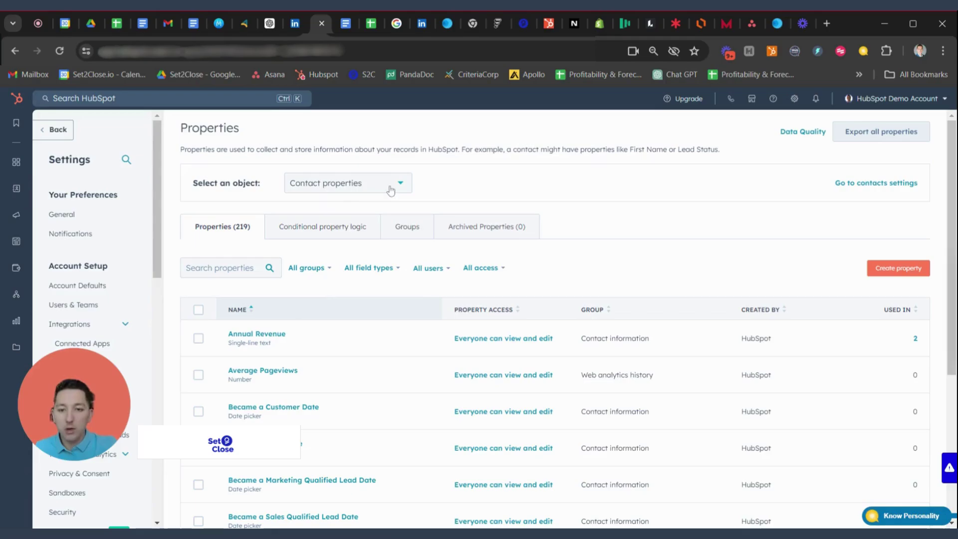
left_click(369, 183)
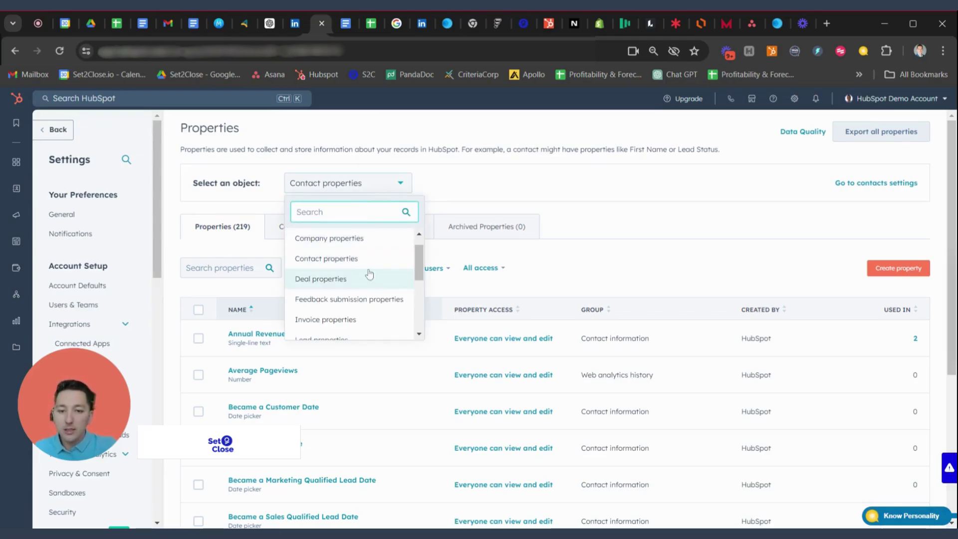
scroll(369, 275, "down", 2)
scroll(369, 278, "down", 3)
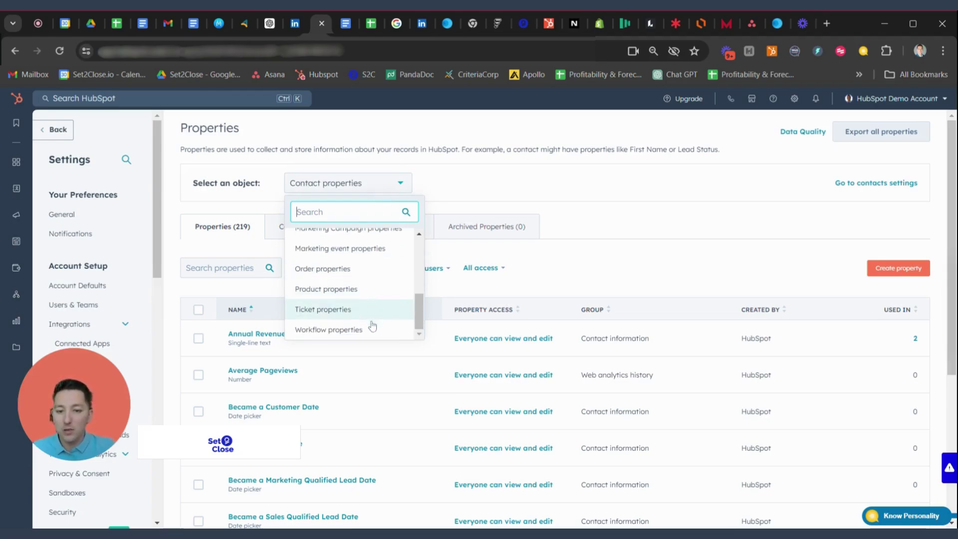
scroll(372, 316, "up", 5)
scroll(372, 318, "up", 2)
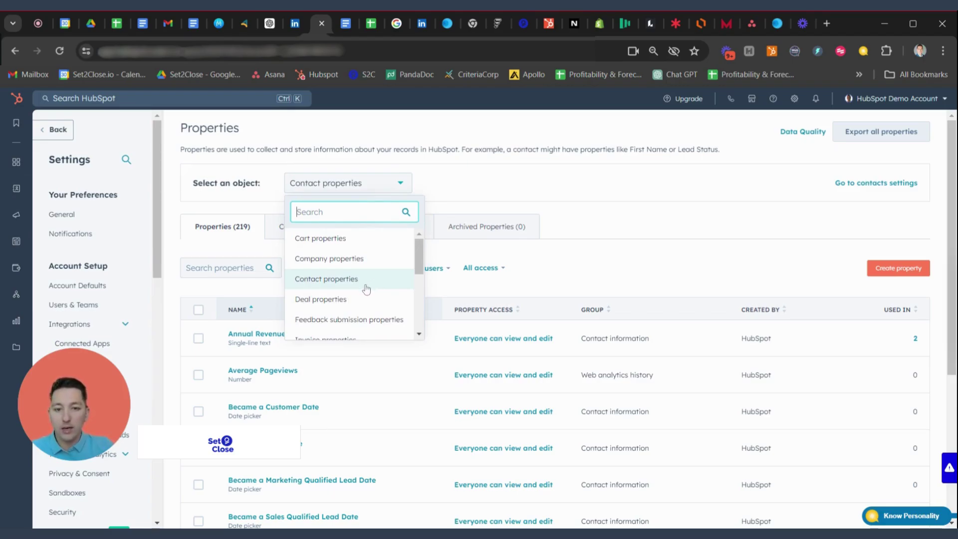
left_click(456, 178)
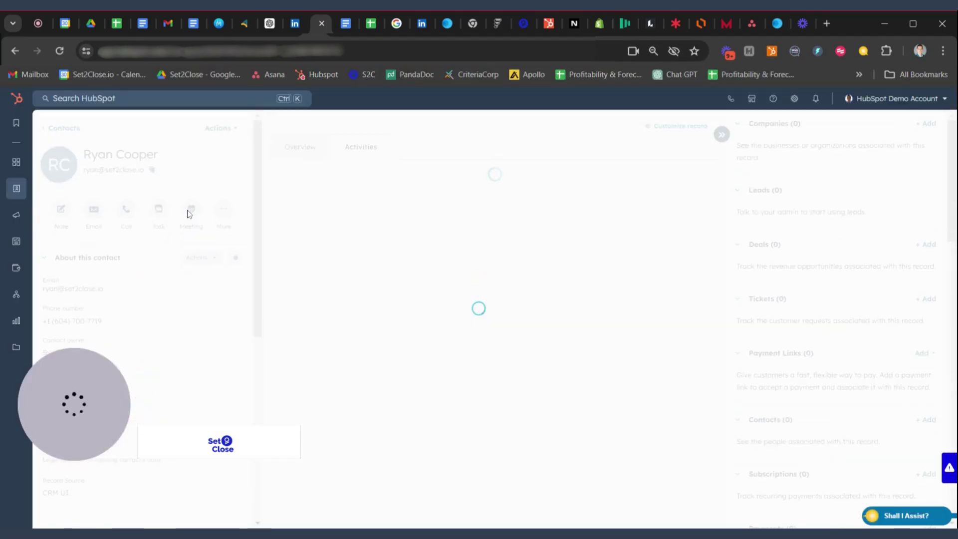
Step: Choose New in the Lead status dropdown and save the change
scroll(149, 240, "down", 2)
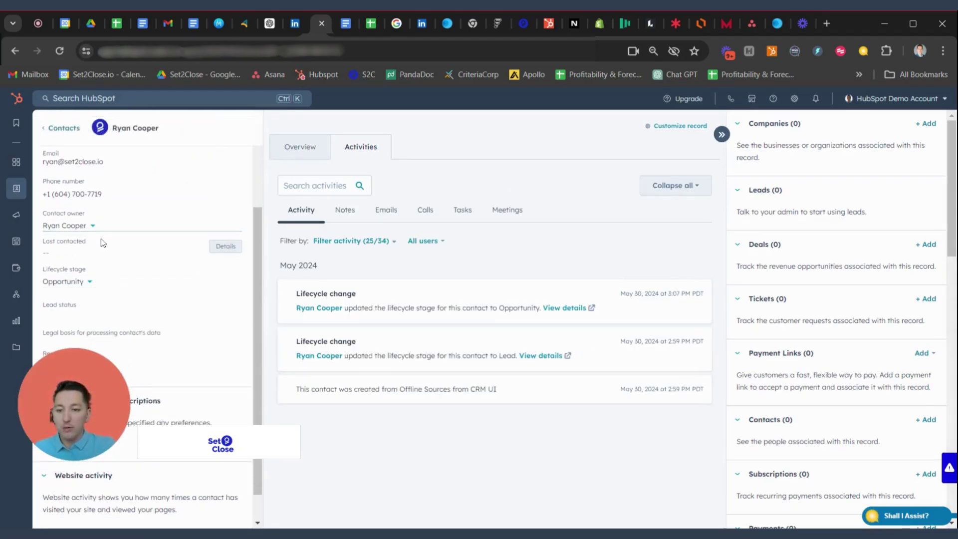
left_click(119, 314)
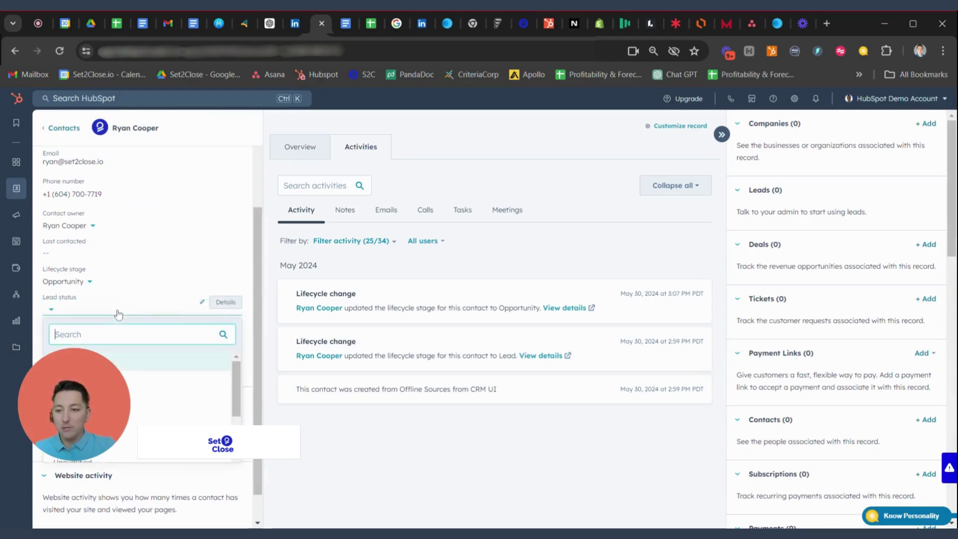
left_click(123, 344)
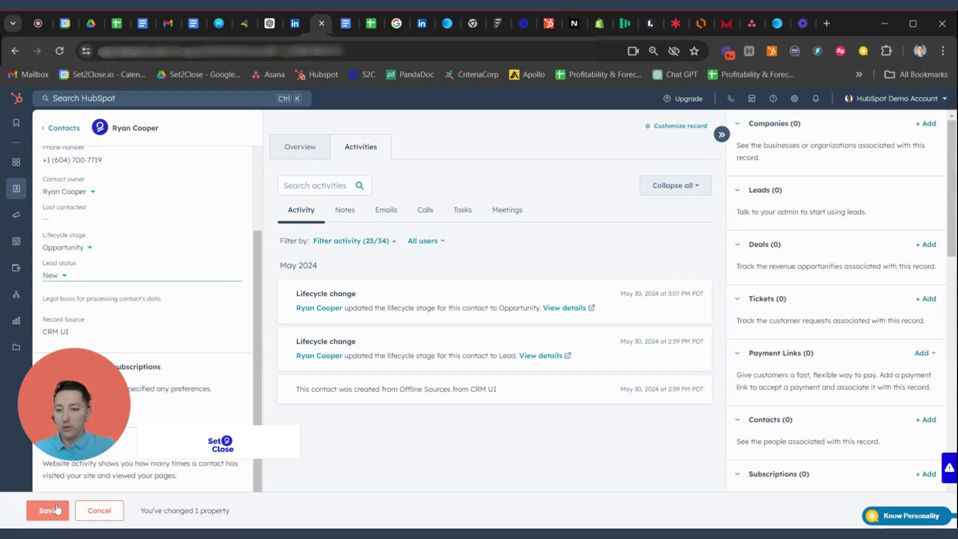
left_click(59, 520)
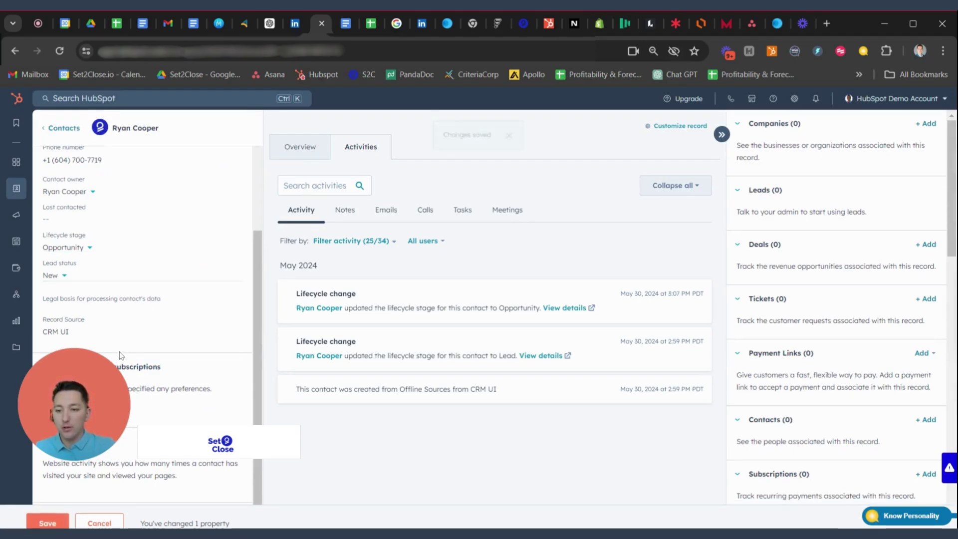
scroll(122, 207, "up", 5)
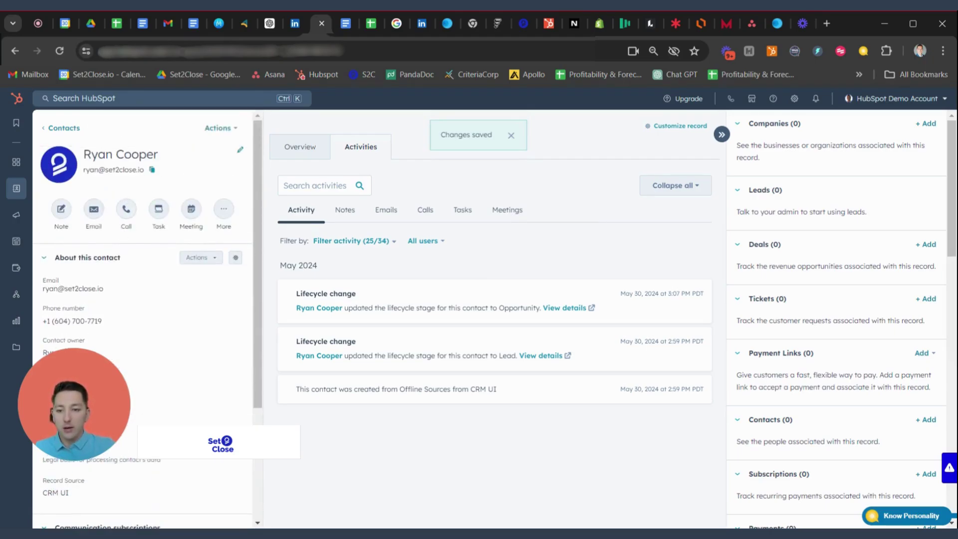
left_click(215, 258)
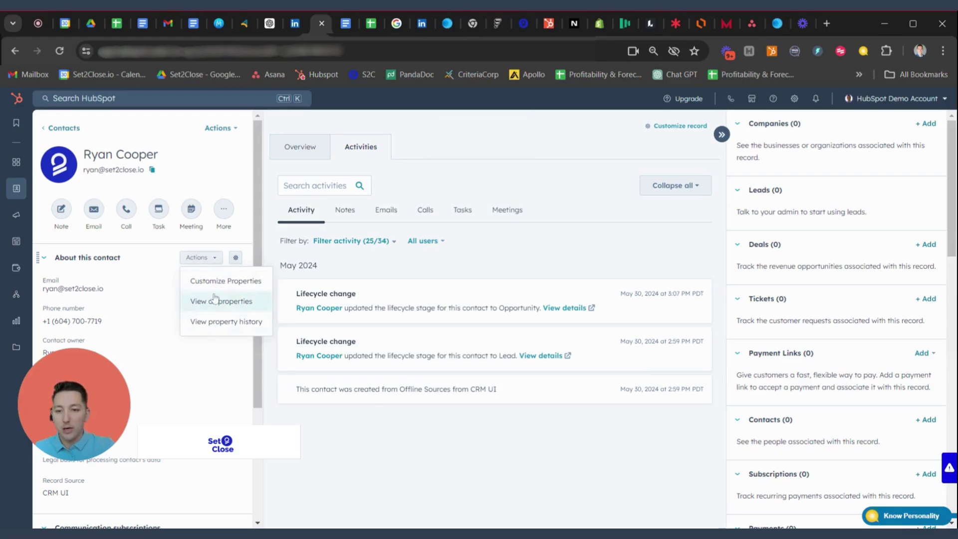
left_click(194, 187)
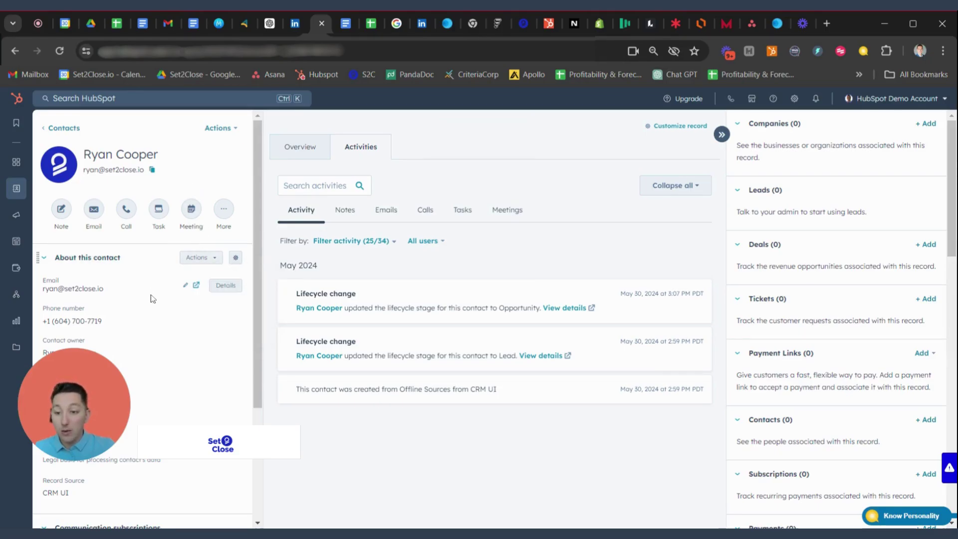
scroll(158, 299, "down", 3)
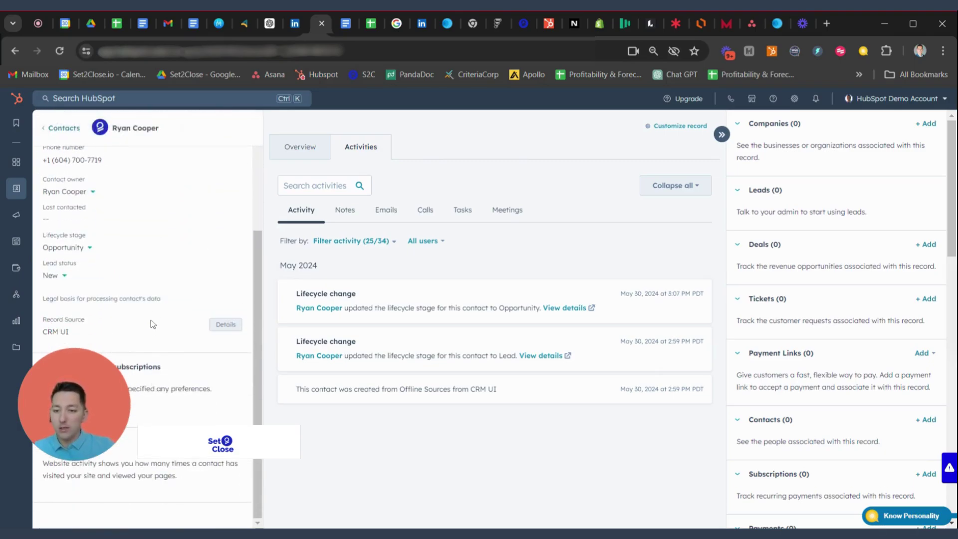
scroll(152, 270, "up", 2)
scroll(153, 267, "up", 2)
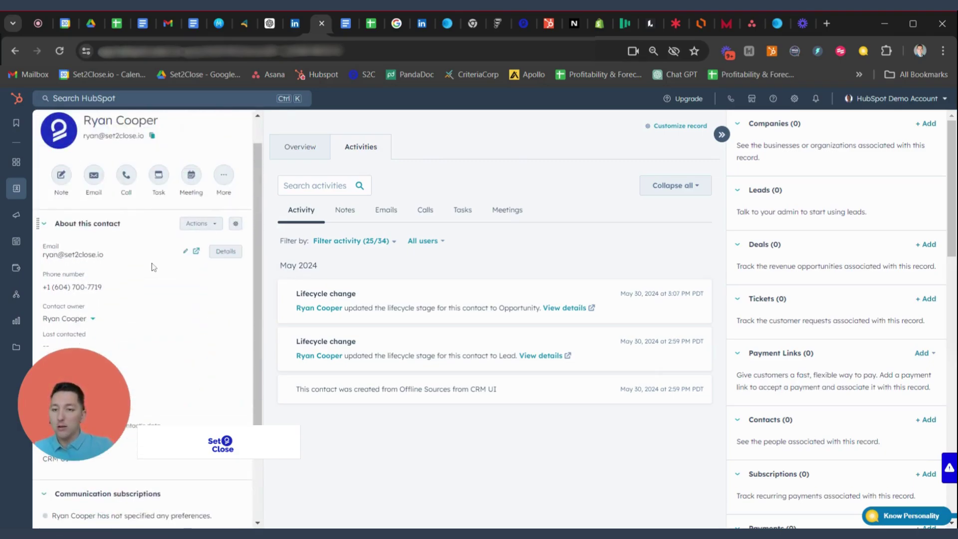